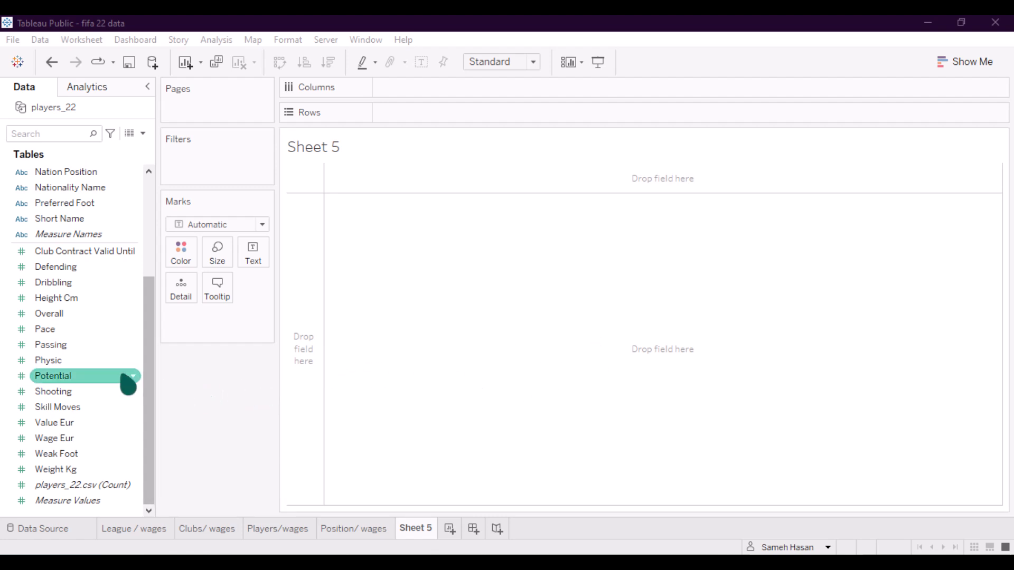
Compare the conversion options offered for the Age dimension and the Dribbling measure
{"action": "scroll", "coordinate": [110, 395], "scroll_direction": "up", "scroll_amount": 1}
{"action": "scroll", "coordinate": [108, 396], "scroll_direction": "up", "scroll_amount": 3}
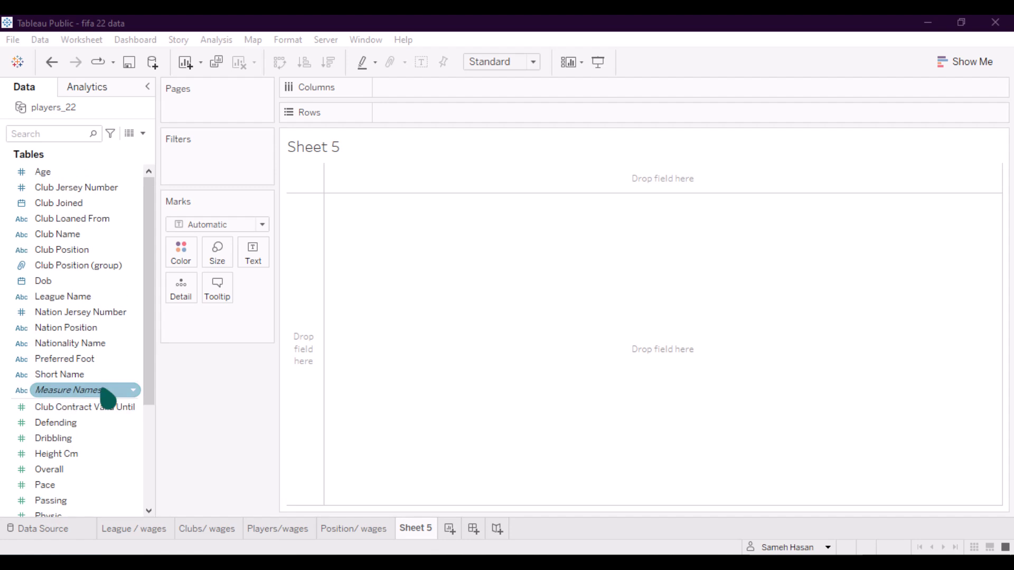
{"action": "left_click", "coordinate": [52, 174]}
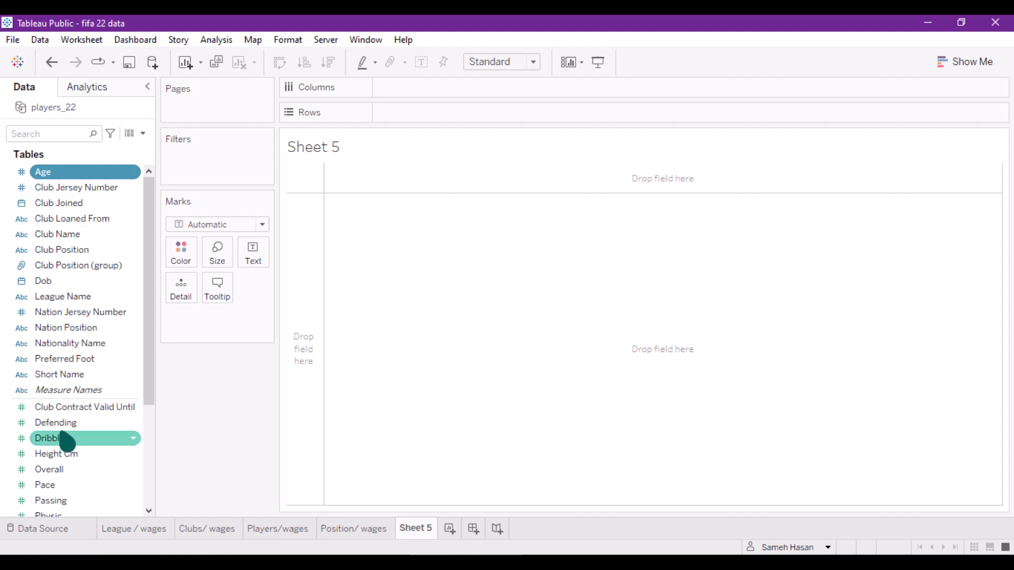
{"action": "right_click", "coordinate": [42, 174]}
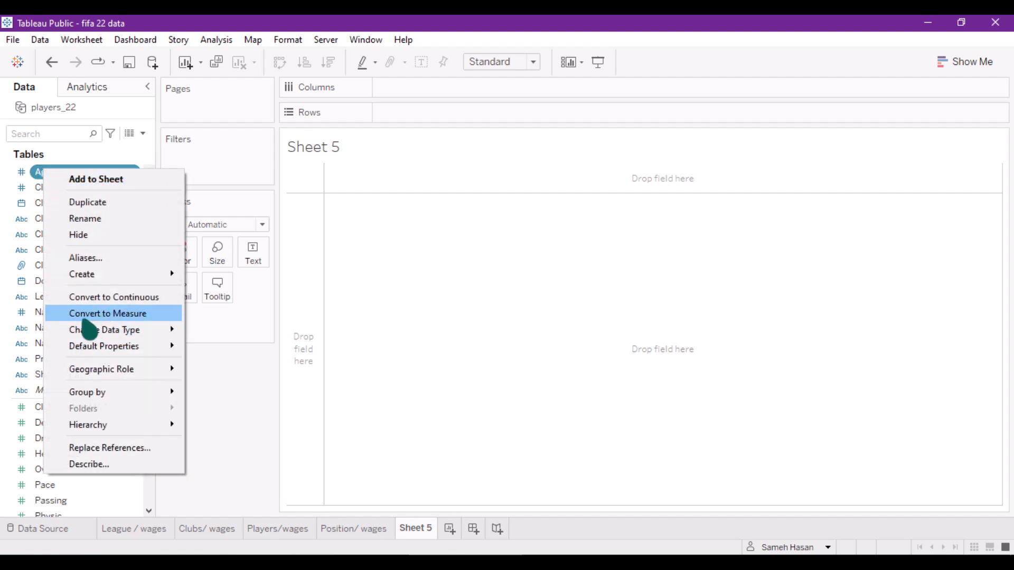
{"action": "left_click", "coordinate": [40, 438]}
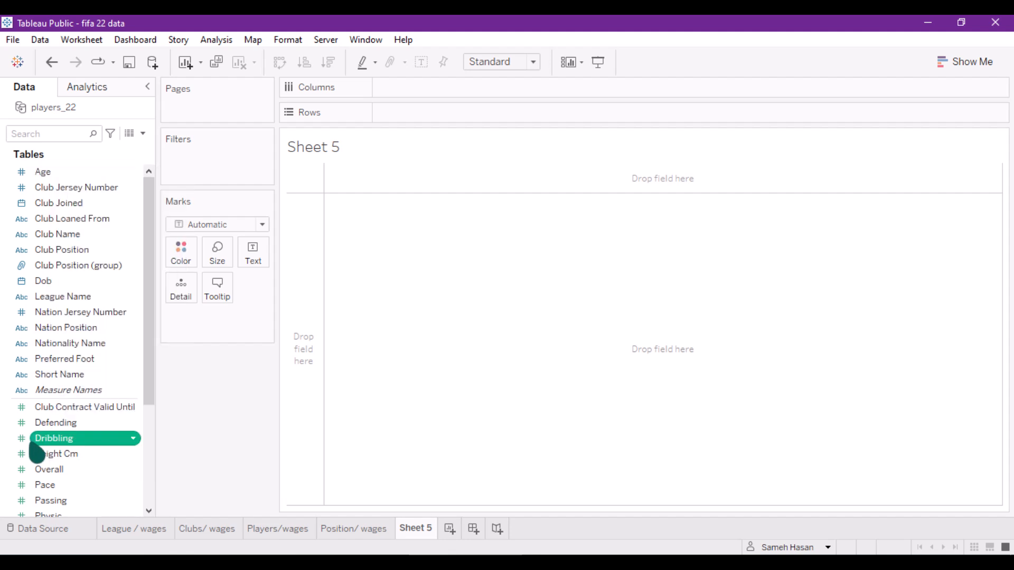
{"action": "right_click", "coordinate": [59, 448]}
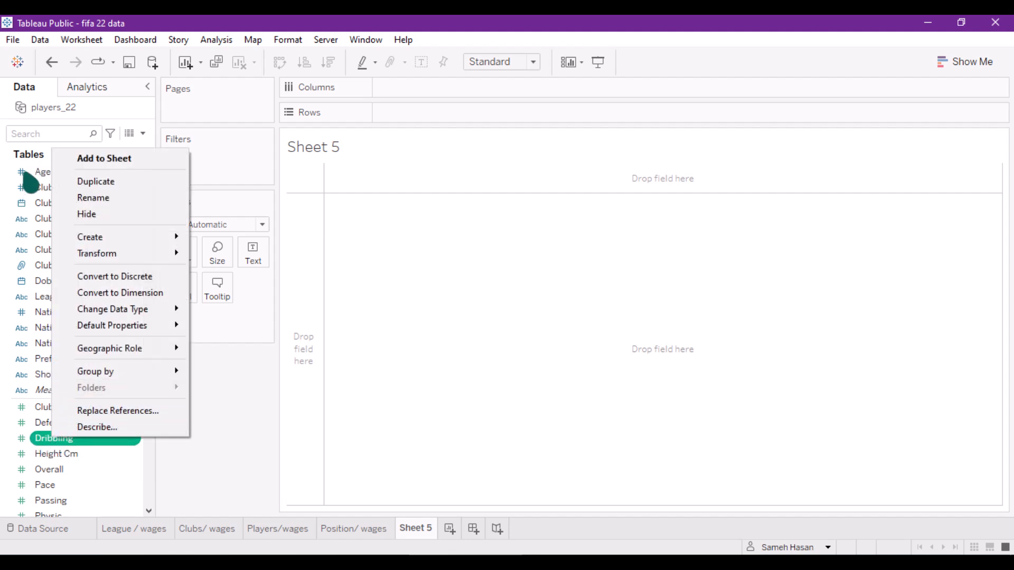
Build a bar chart with Age on the columns and Pace on the rows
{"action": "left_click", "coordinate": [39, 173]}
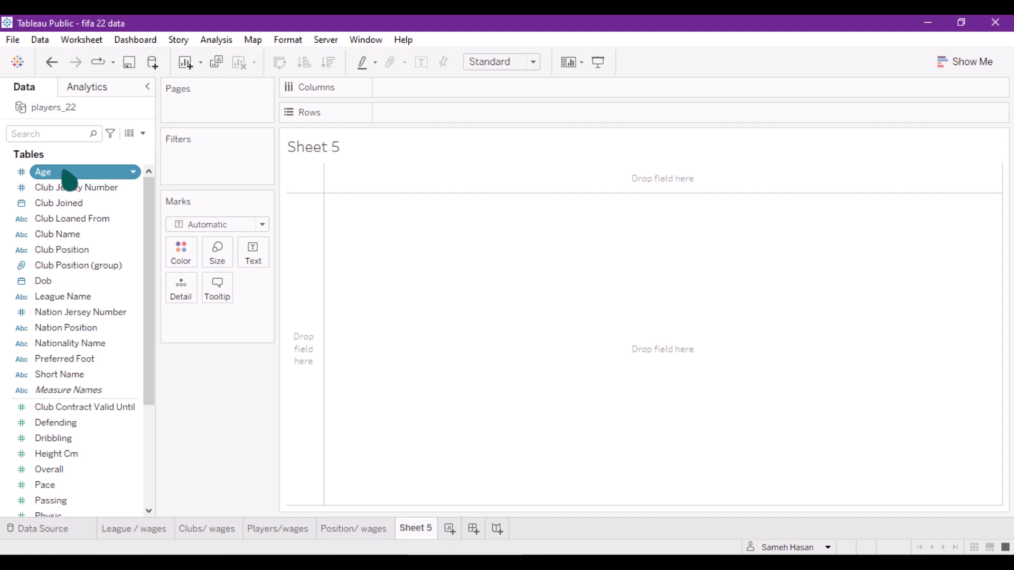
{"action": "left_click_drag", "start_coordinate": [53, 177], "coordinate": [403, 93]}
{"action": "left_click", "coordinate": [104, 236]}
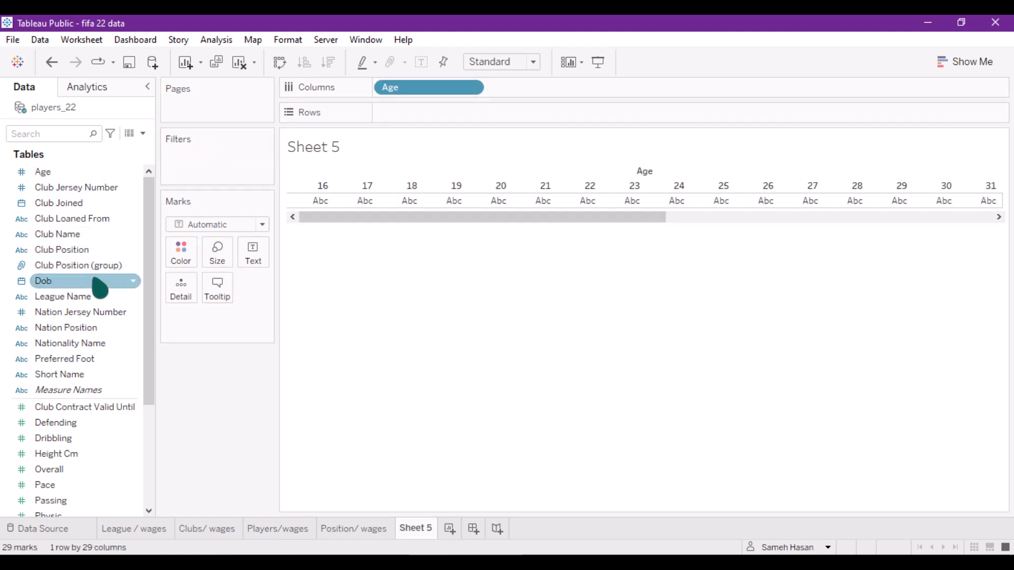
{"action": "scroll", "coordinate": [100, 296], "scroll_direction": "down", "scroll_amount": 2}
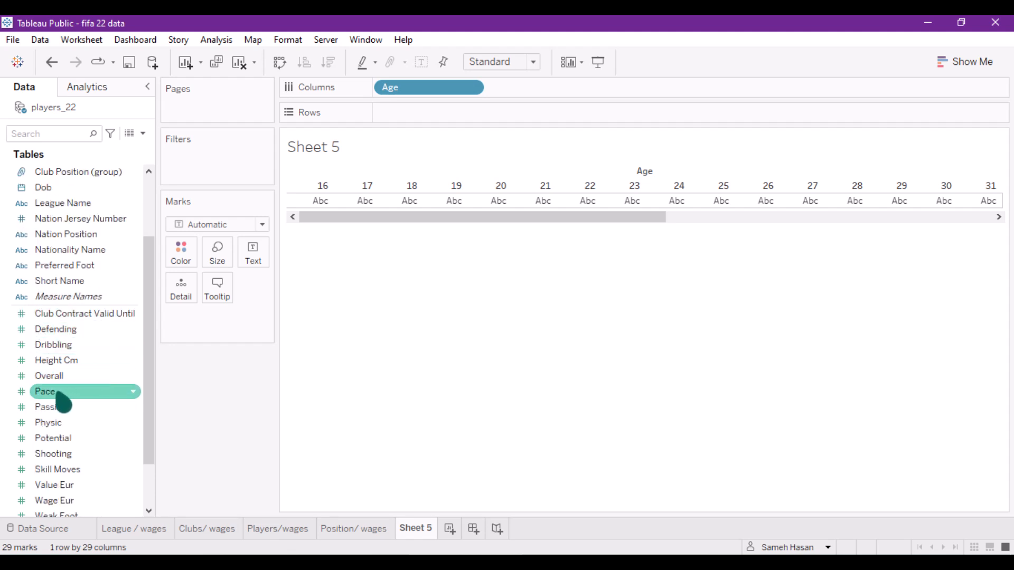
{"action": "left_click_drag", "start_coordinate": [52, 392], "coordinate": [393, 113]}
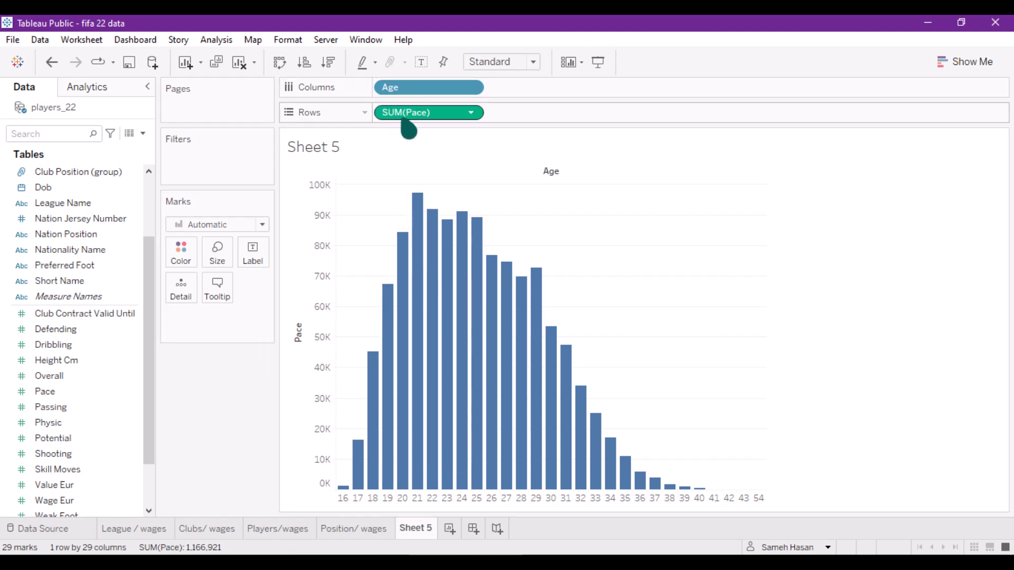
Change the aggregation of Pace on the rows to Average
{"action": "left_click", "coordinate": [470, 113]}
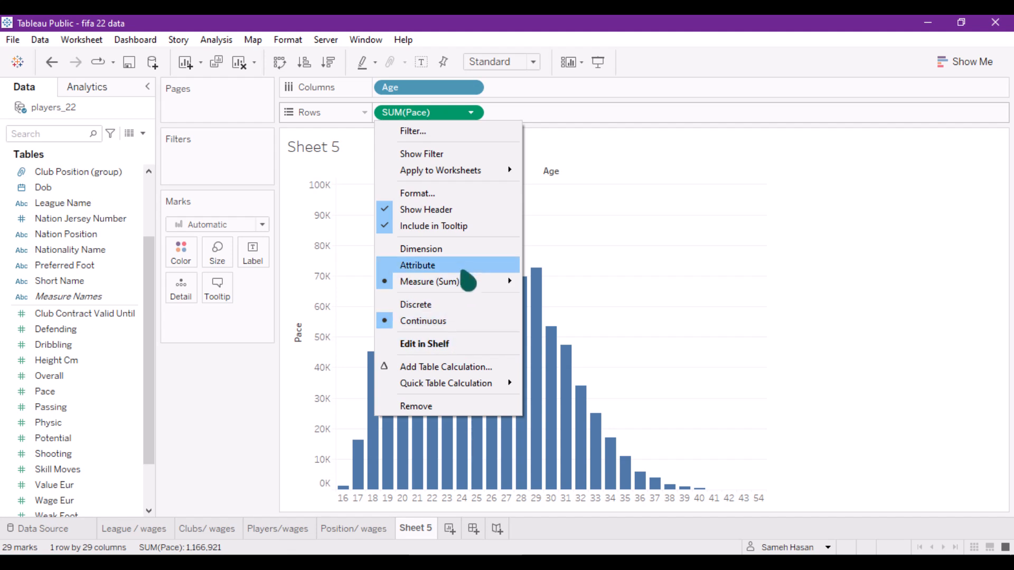
{"action": "mouse_move", "coordinate": [458, 285]}
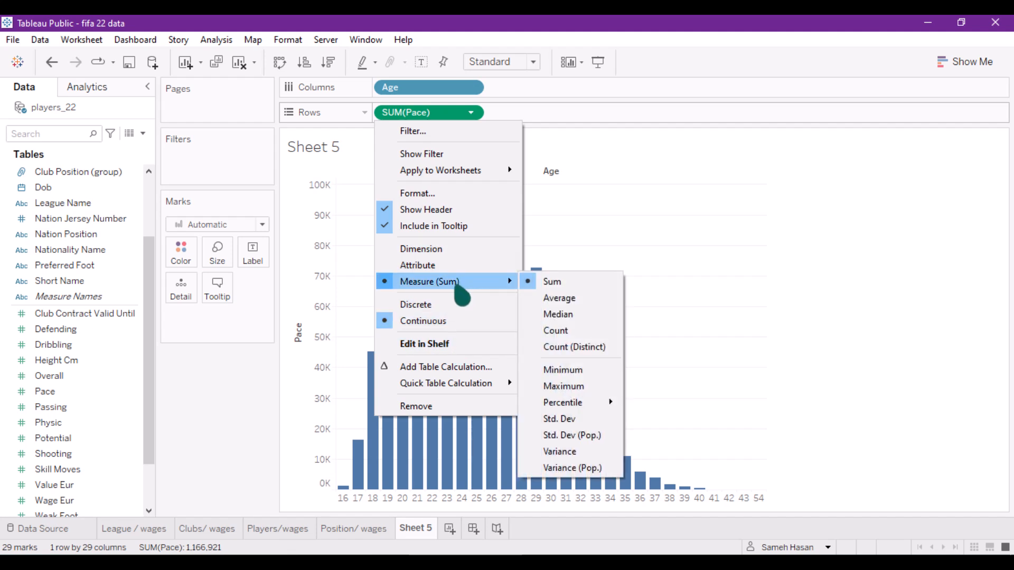
{"action": "left_click", "coordinate": [549, 298]}
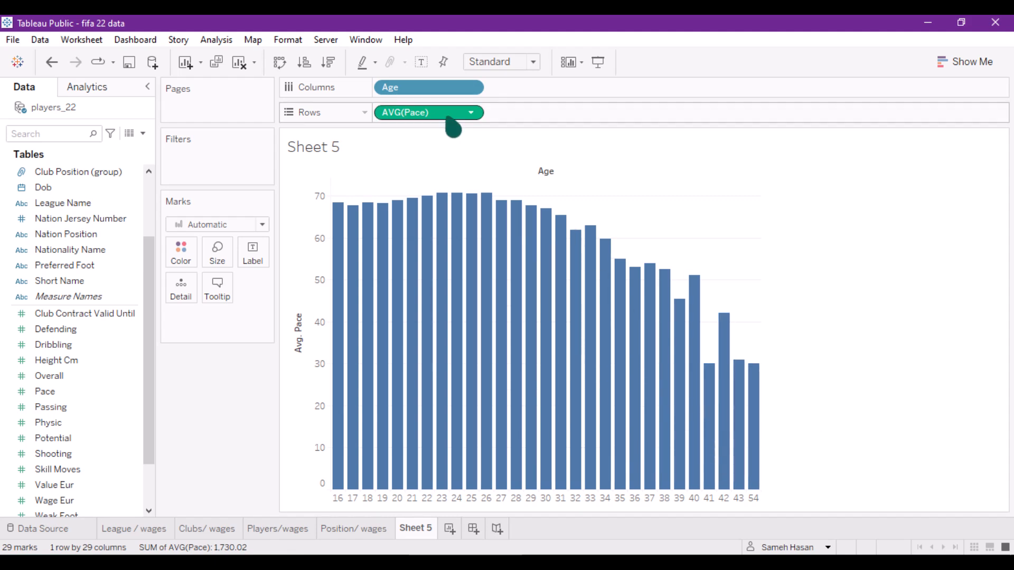
Set the aggregation of Pace on the rows to Median
{"action": "left_click", "coordinate": [472, 114]}
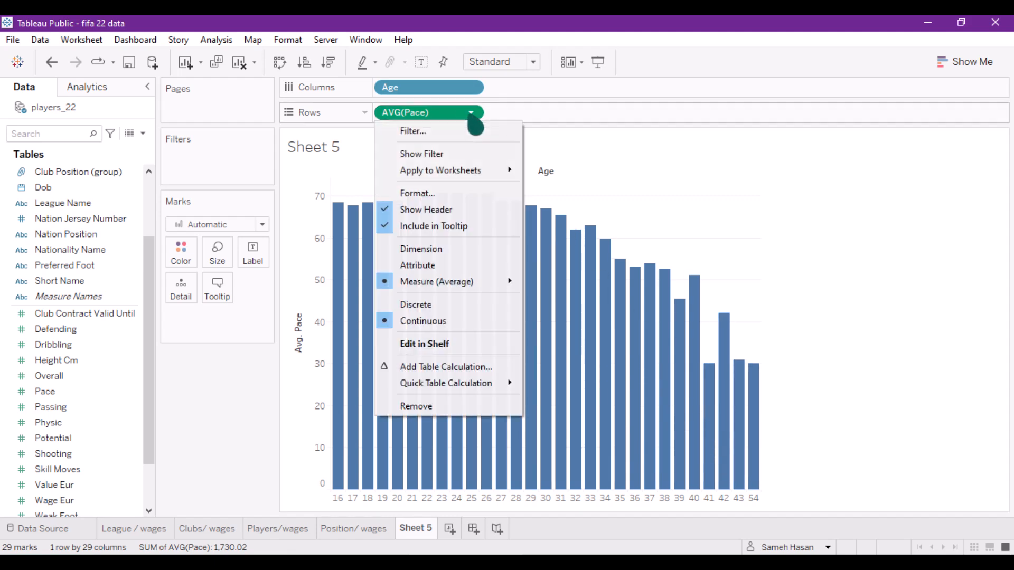
{"action": "mouse_move", "coordinate": [467, 281]}
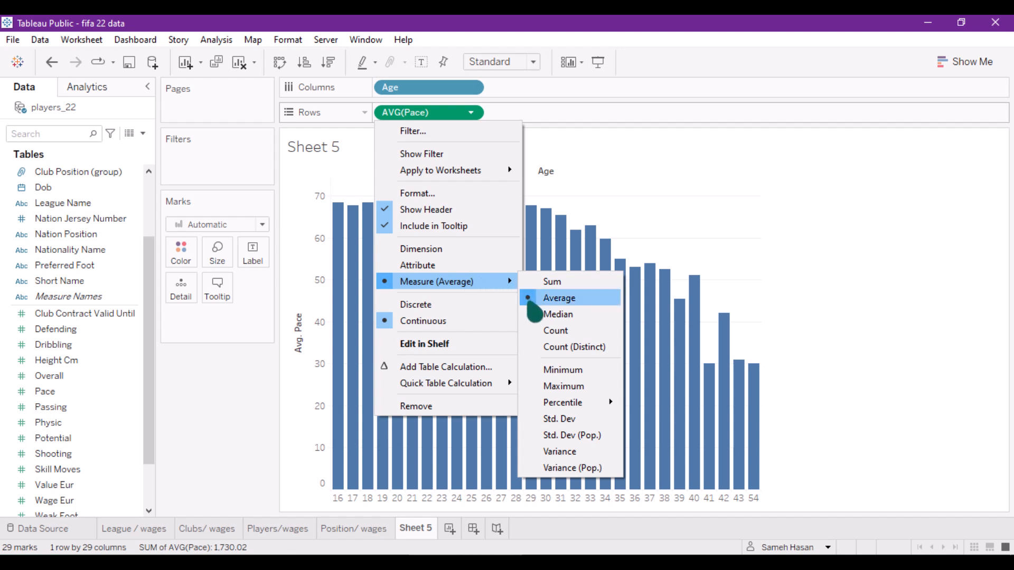
{"action": "left_click", "coordinate": [536, 314]}
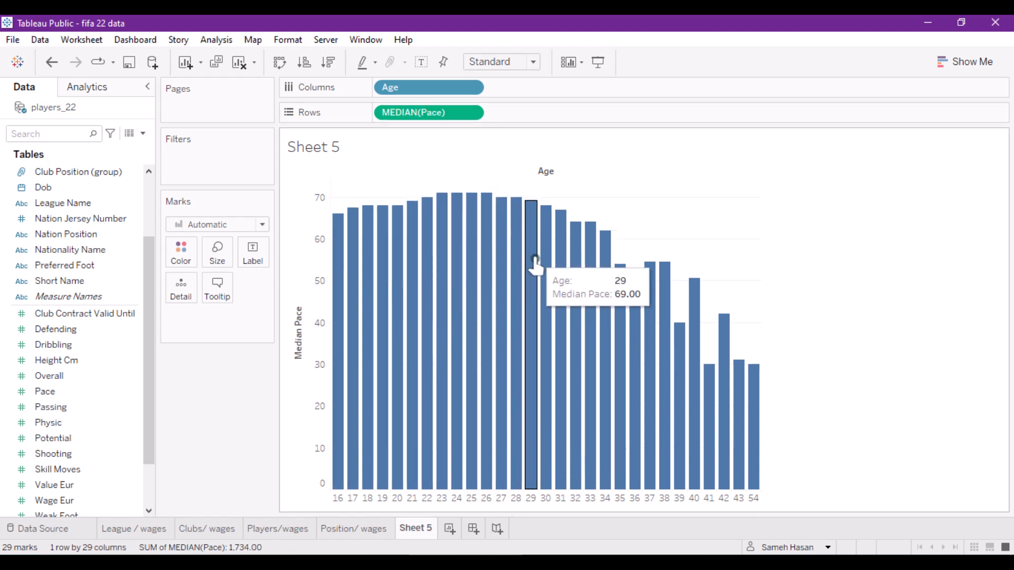
Highlight the bars for ages 16 and 17 in turn, and clear the selection
{"action": "left_click", "coordinate": [337, 498]}
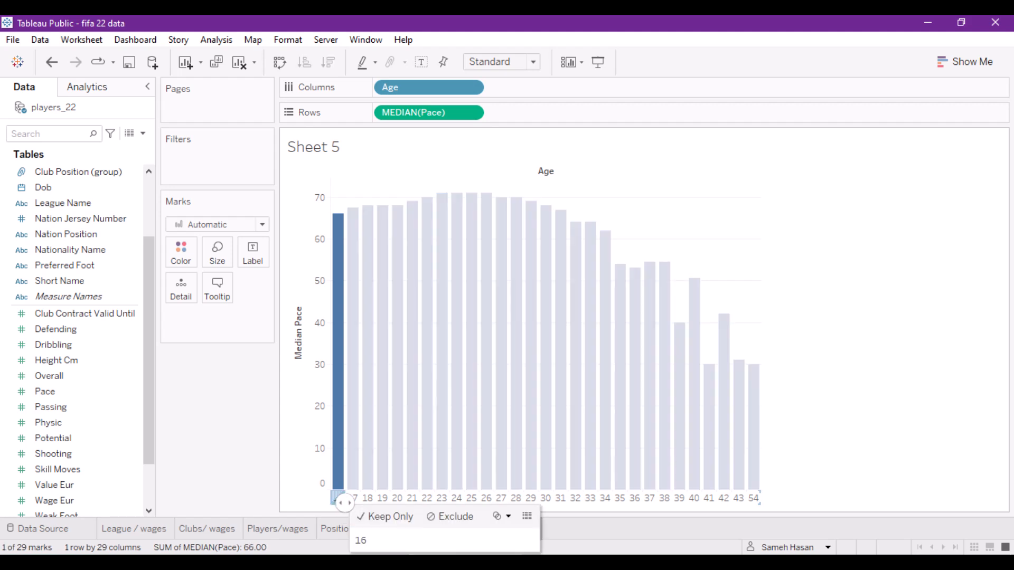
{"action": "left_click", "coordinate": [352, 498]}
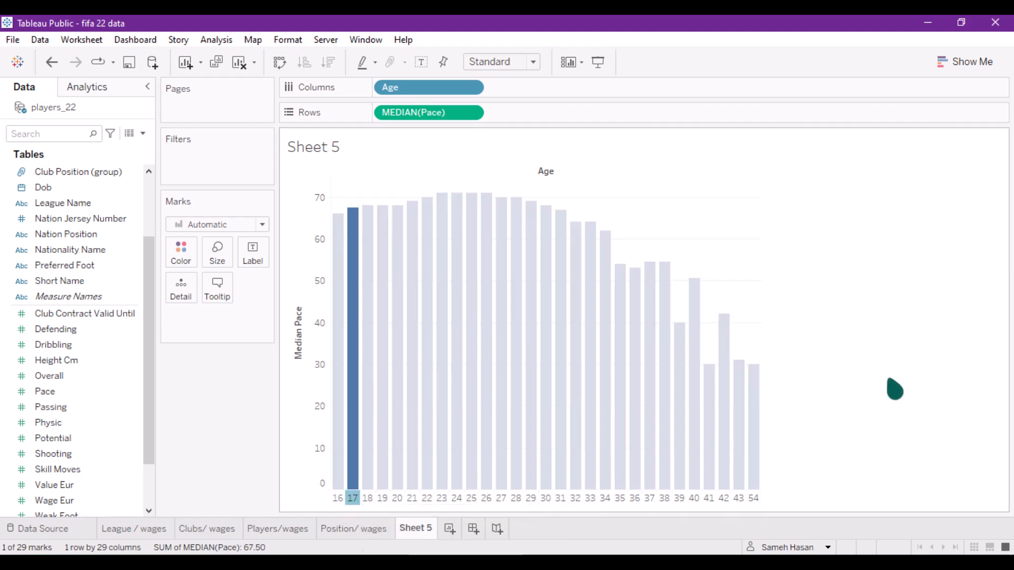
{"action": "left_click", "coordinate": [896, 388]}
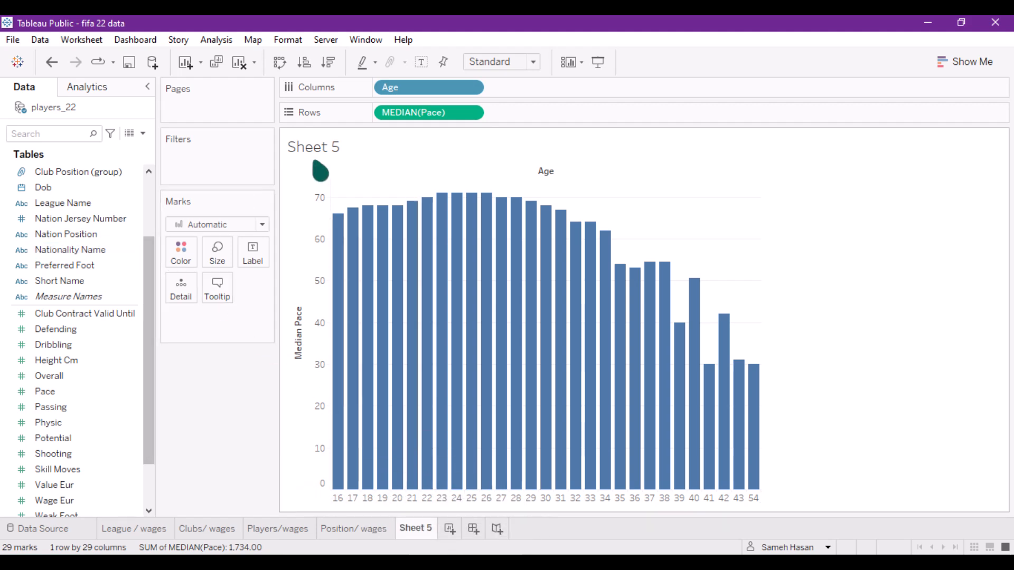
Create a bin field from Age named Age (bin) with a bin size of 4
{"action": "scroll", "coordinate": [78, 236], "scroll_direction": "up", "scroll_amount": 2}
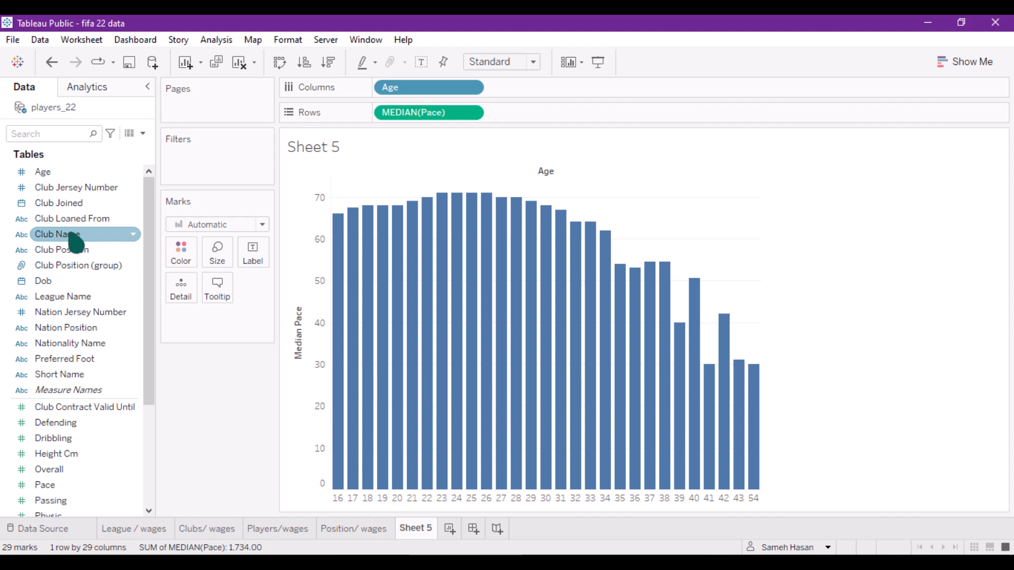
{"action": "left_click", "coordinate": [52, 175]}
{"action": "right_click", "coordinate": [54, 185]}
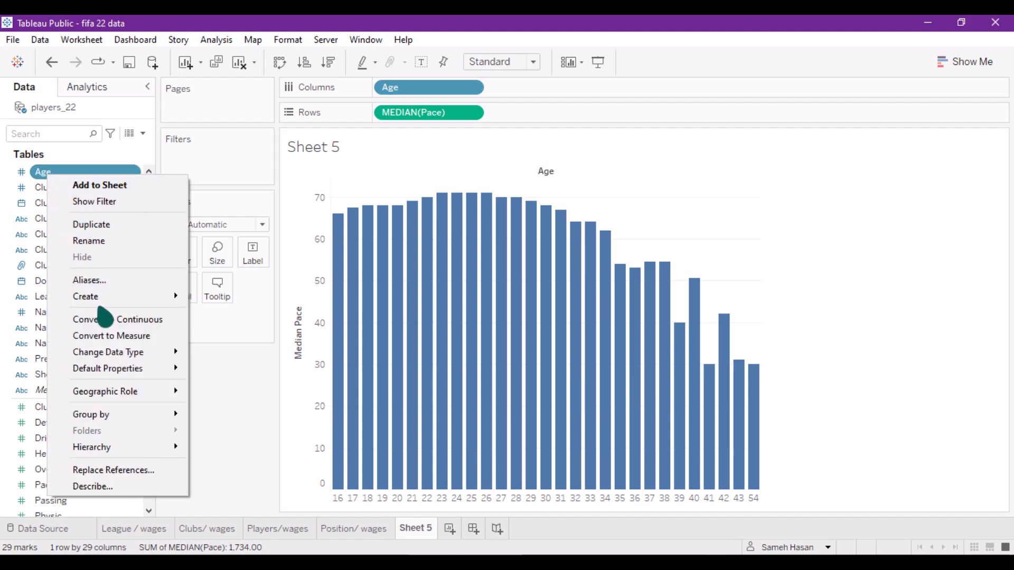
{"action": "mouse_move", "coordinate": [103, 304]}
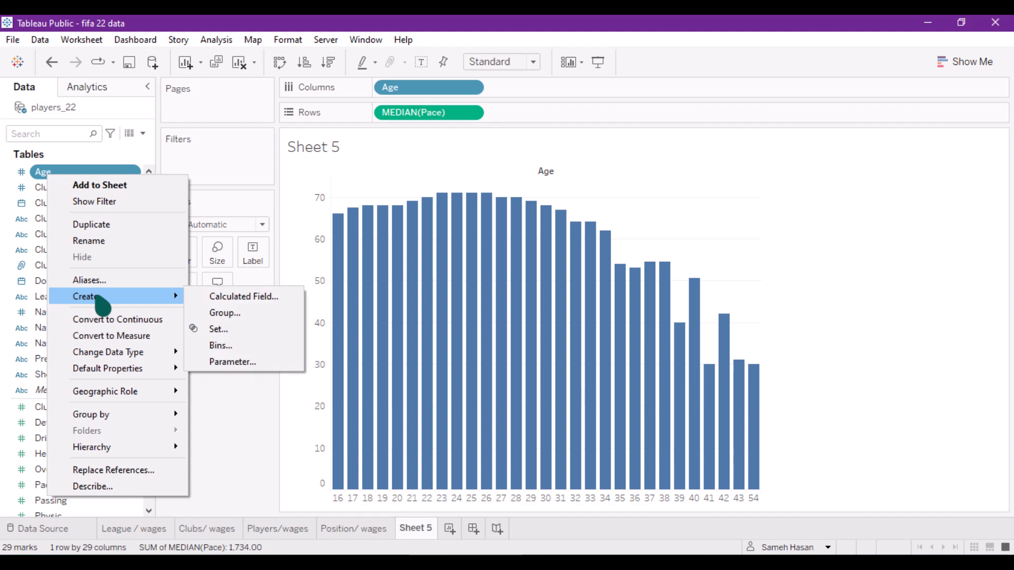
{"action": "left_click", "coordinate": [216, 345]}
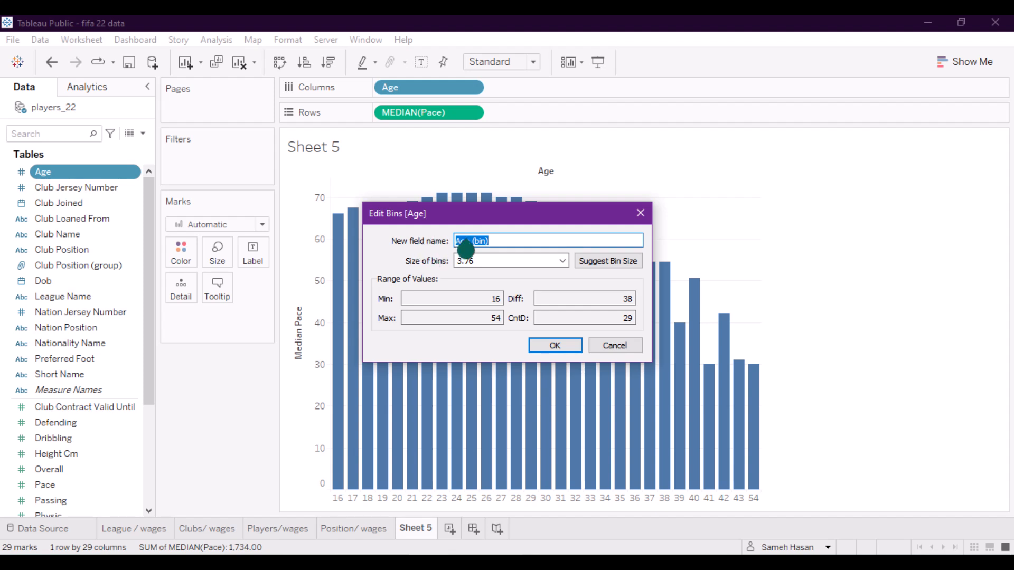
{"action": "left_click", "coordinate": [490, 262]}
{"action": "double_click", "coordinate": [490, 263]}
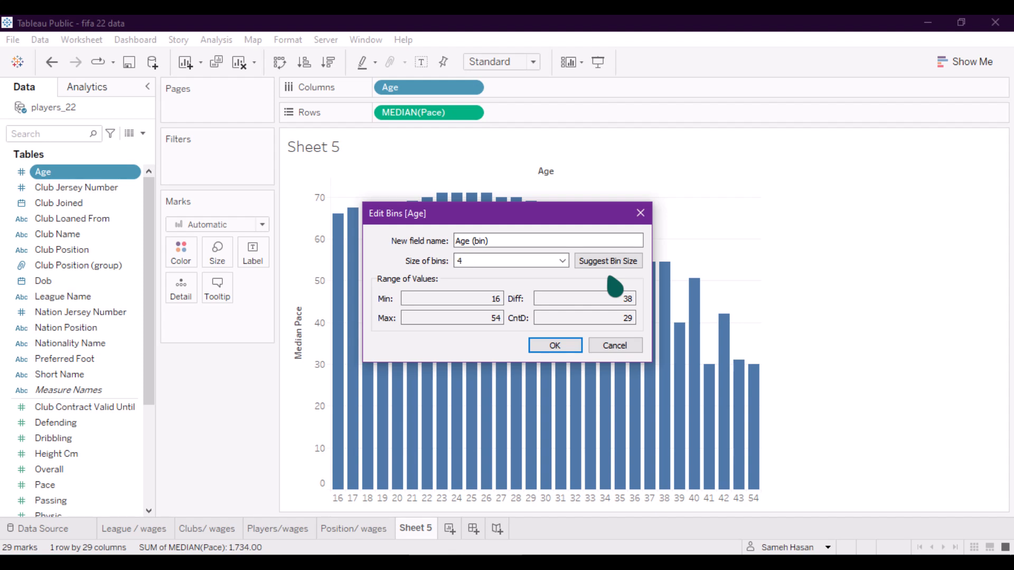
{"action": "left_click", "coordinate": [554, 346]}
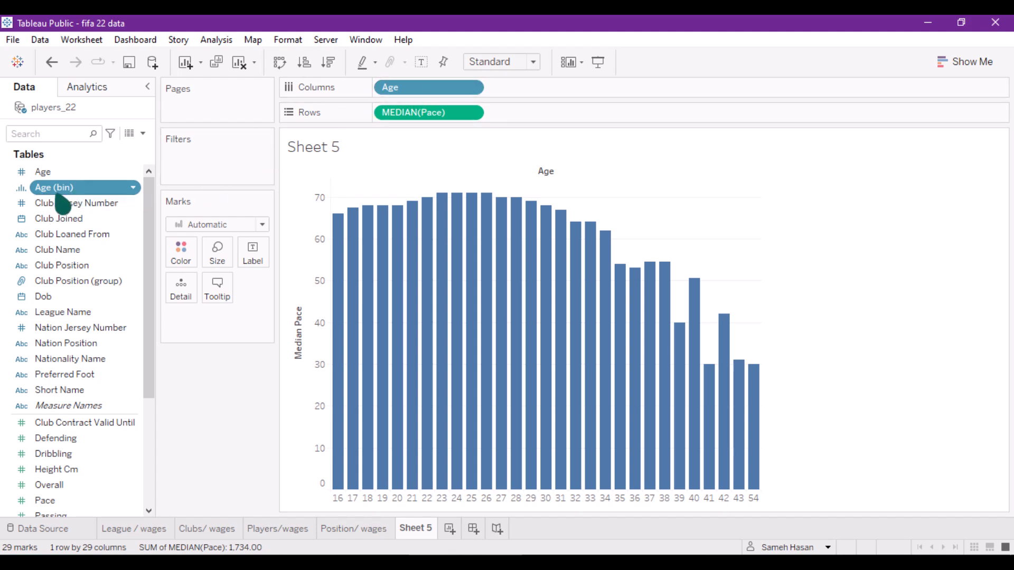
Replace Age with Age (bin) on the chart's columns
{"action": "left_click_drag", "start_coordinate": [62, 202], "coordinate": [533, 89]}
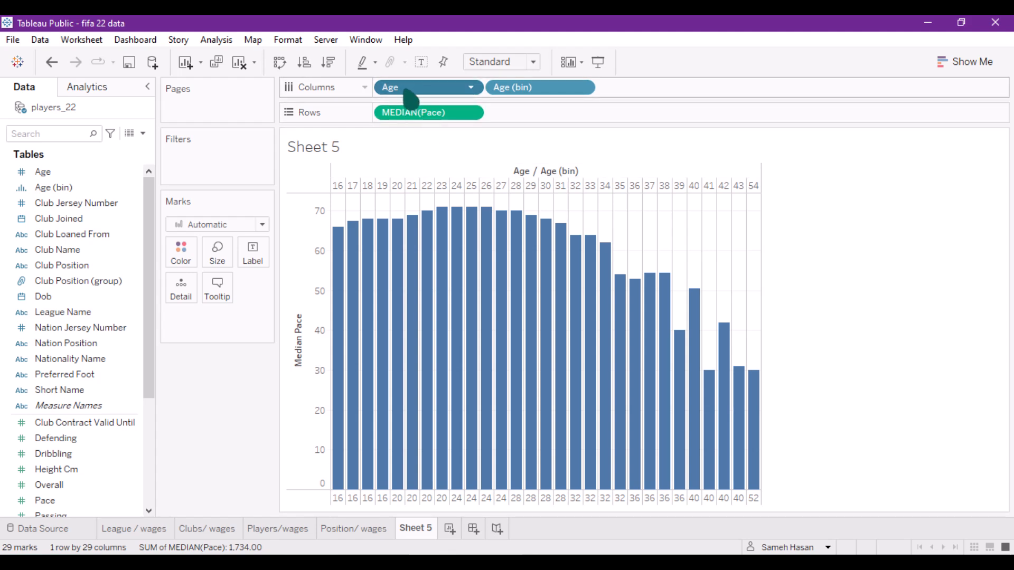
{"action": "left_click_drag", "start_coordinate": [410, 98], "coordinate": [414, 124]}
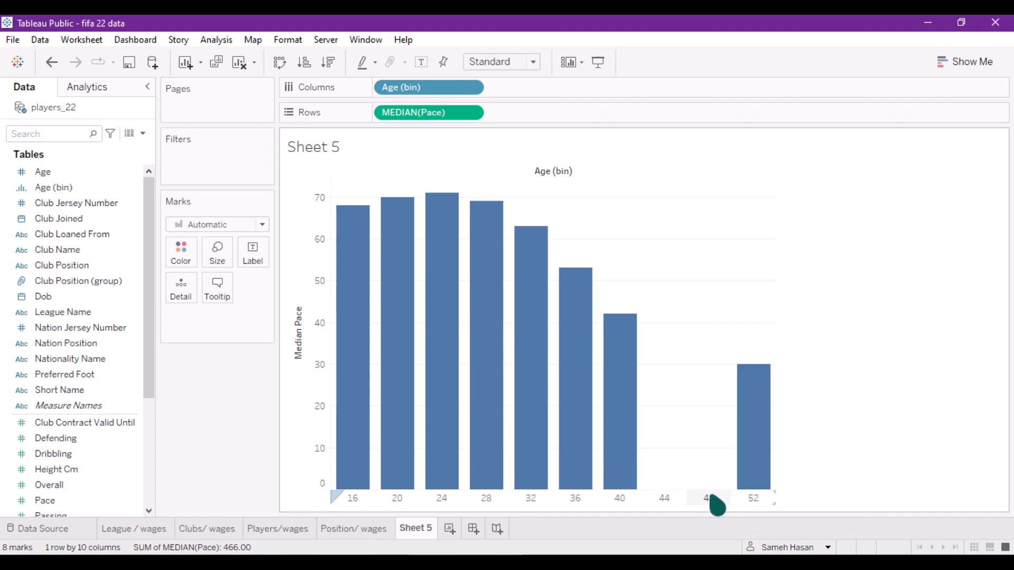
Exclude the empty age bin 44 from the chart and hide the age bin 52
{"action": "left_click", "coordinate": [756, 501]}
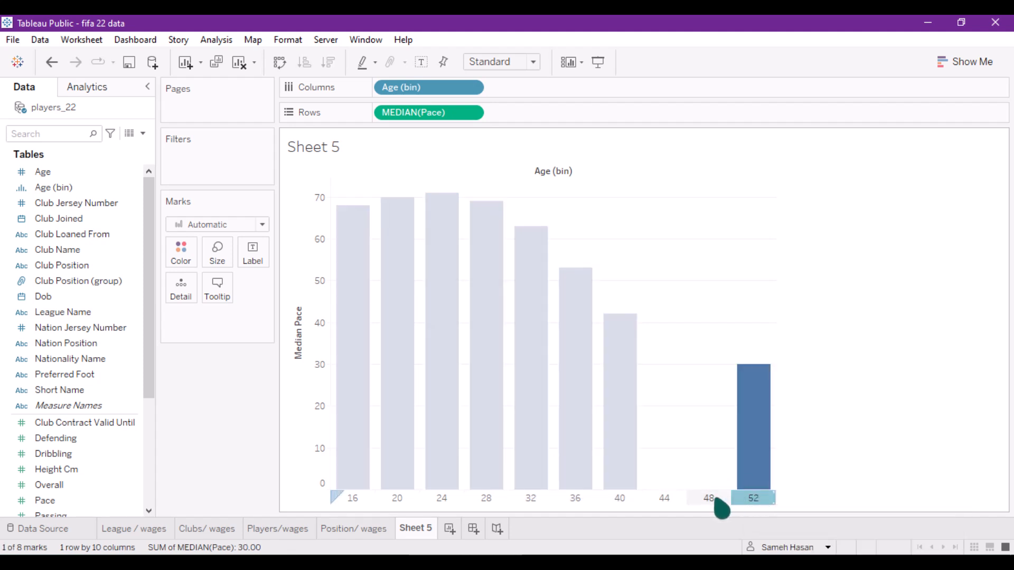
{"action": "mouse_move", "coordinate": [754, 499]}
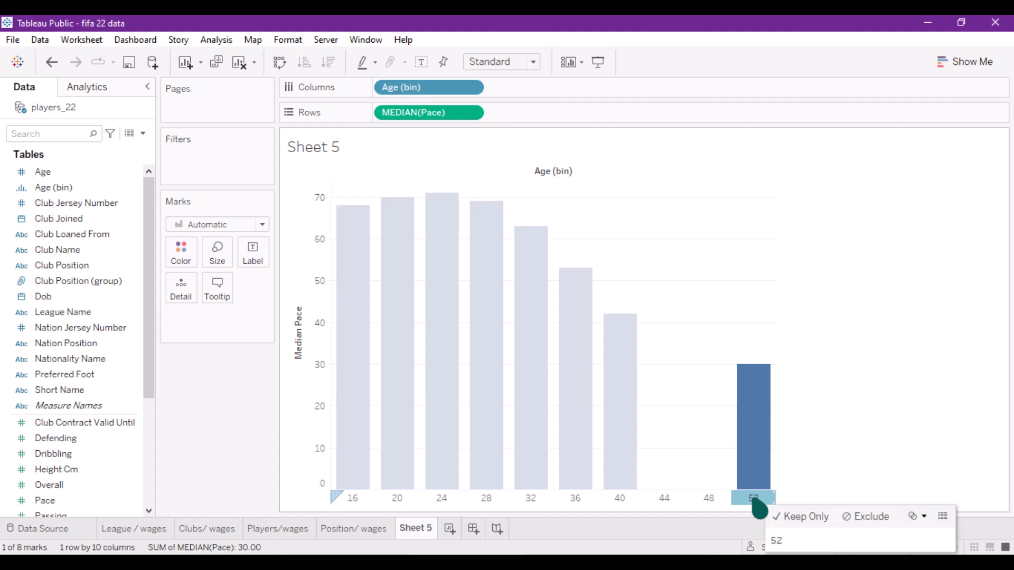
{"action": "left_click", "coordinate": [713, 502]}
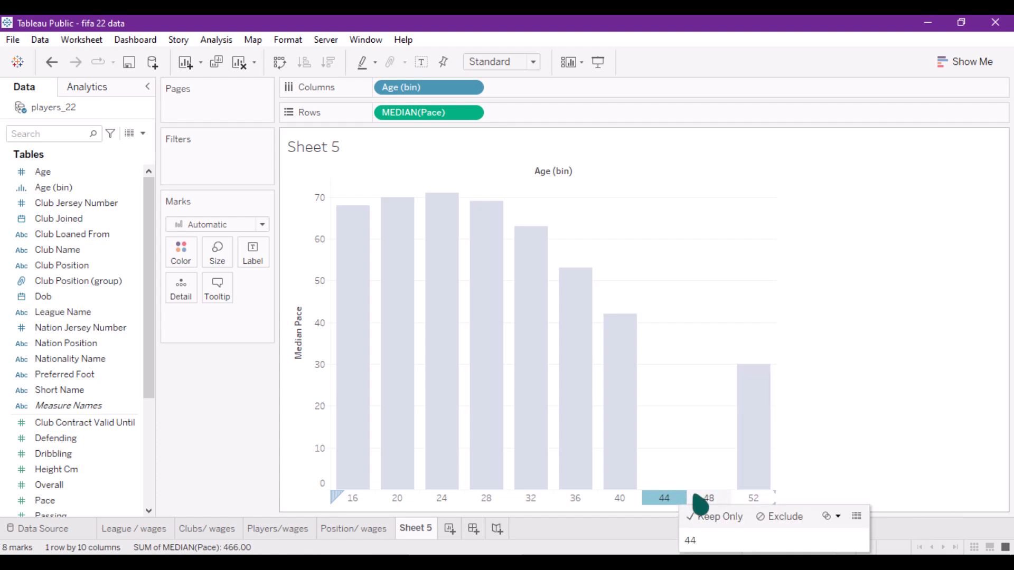
{"action": "left_click", "coordinate": [774, 519]}
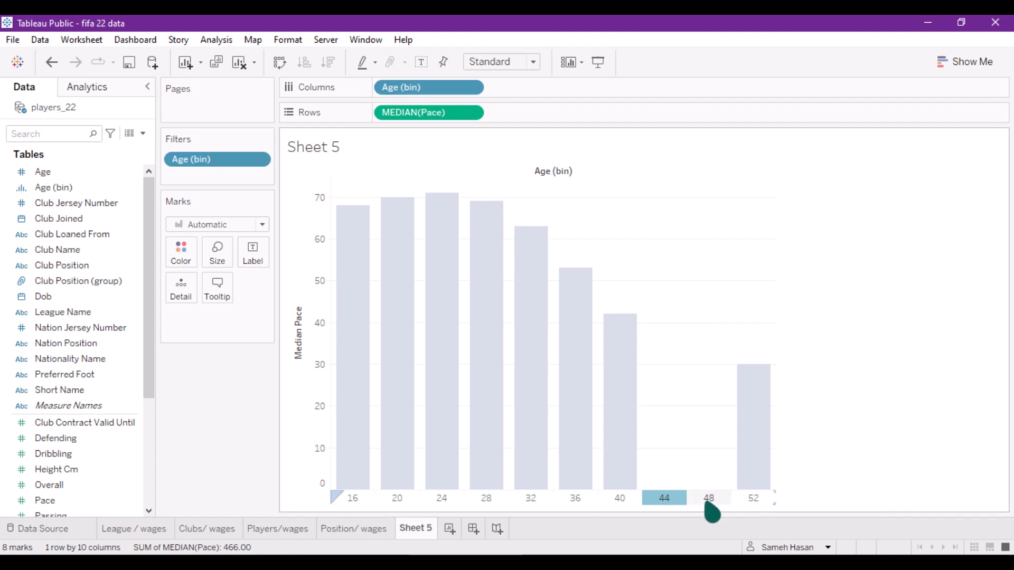
{"action": "right_click", "coordinate": [756, 502]}
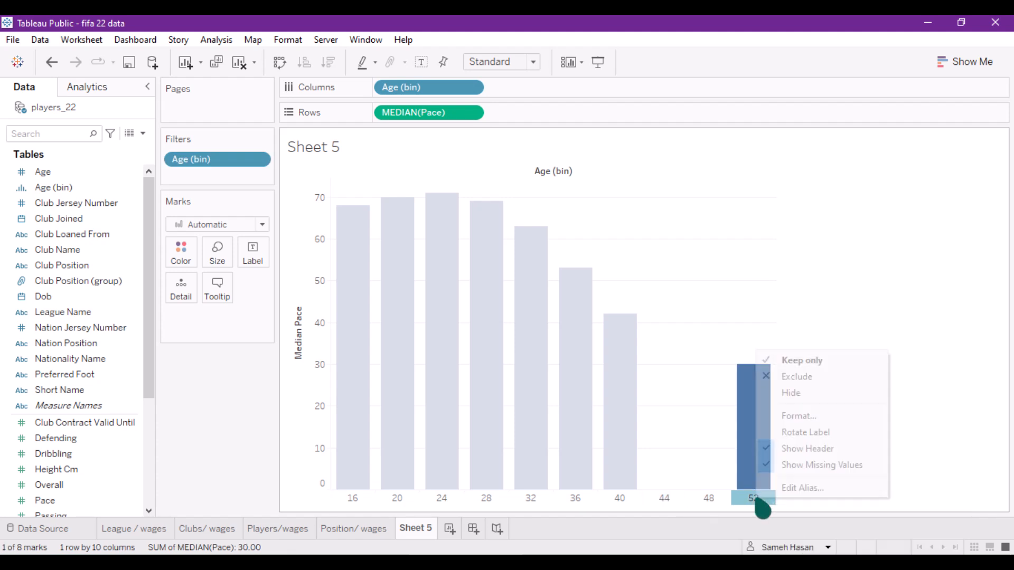
{"action": "left_click", "coordinate": [786, 394]}
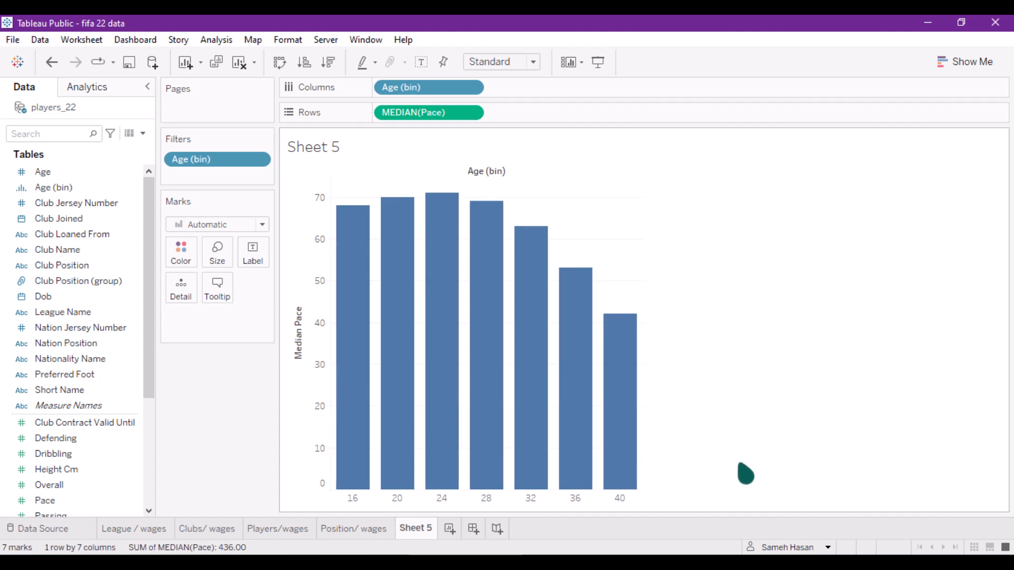